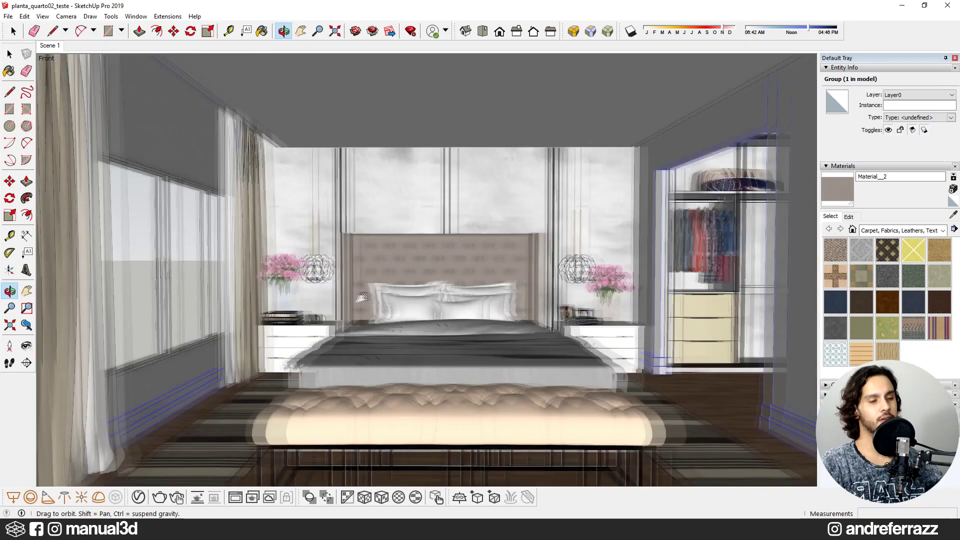
- Examine the tufted headboard up close and its Material__2 settings in the V-Ray Asset Editor
{"action": "key", "text": "space"}
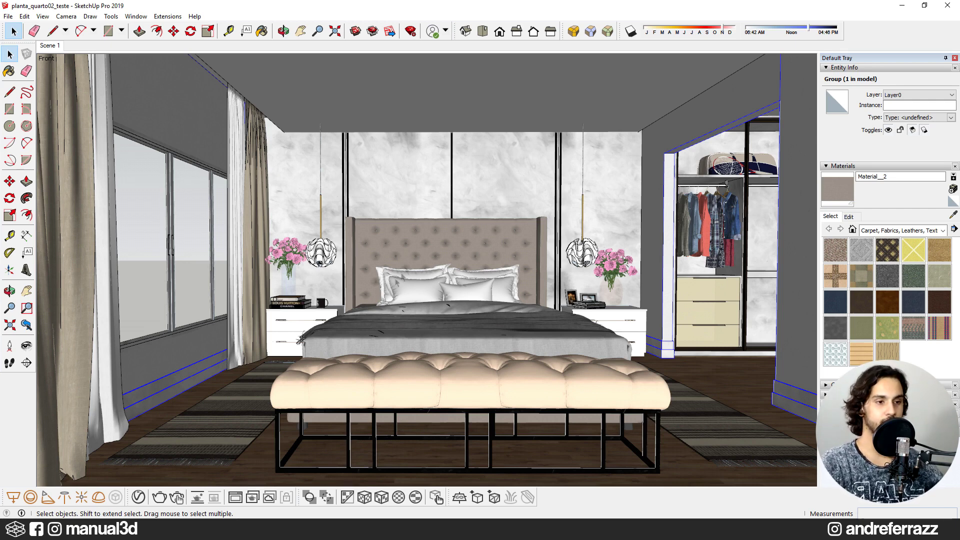
{"action": "scroll", "coordinate": [409, 231], "scroll_direction": "up", "scroll_amount": 5}
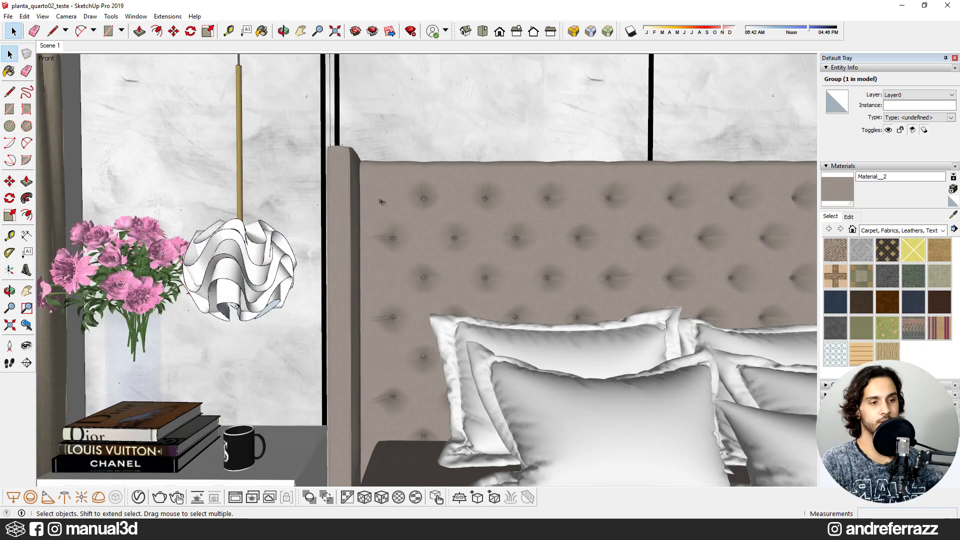
{"action": "scroll", "coordinate": [343, 253], "scroll_direction": "up", "scroll_amount": 2}
{"action": "scroll", "coordinate": [340, 227], "scroll_direction": "down", "scroll_amount": 3}
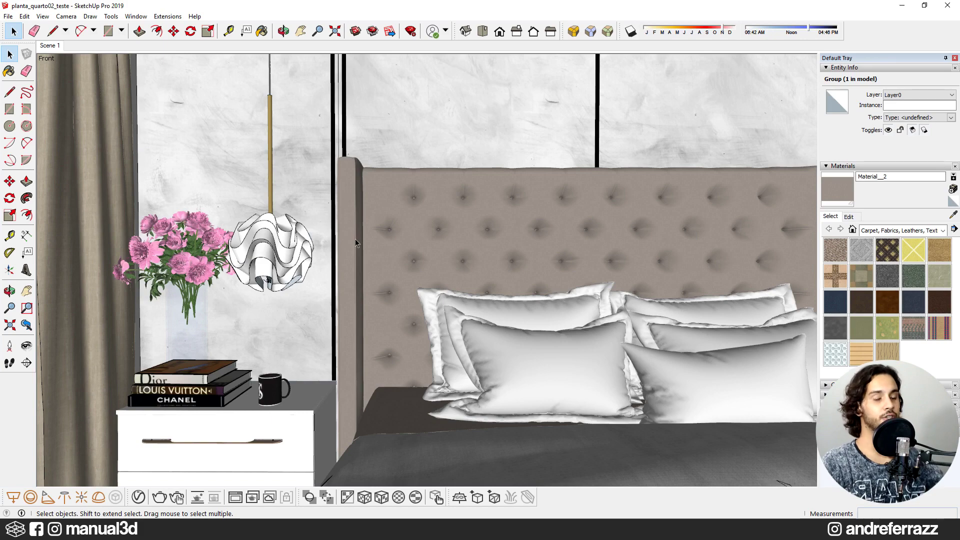
{"action": "scroll", "coordinate": [356, 232], "scroll_direction": "up", "scroll_amount": 3}
{"action": "scroll", "coordinate": [425, 242], "scroll_direction": "down", "scroll_amount": 1}
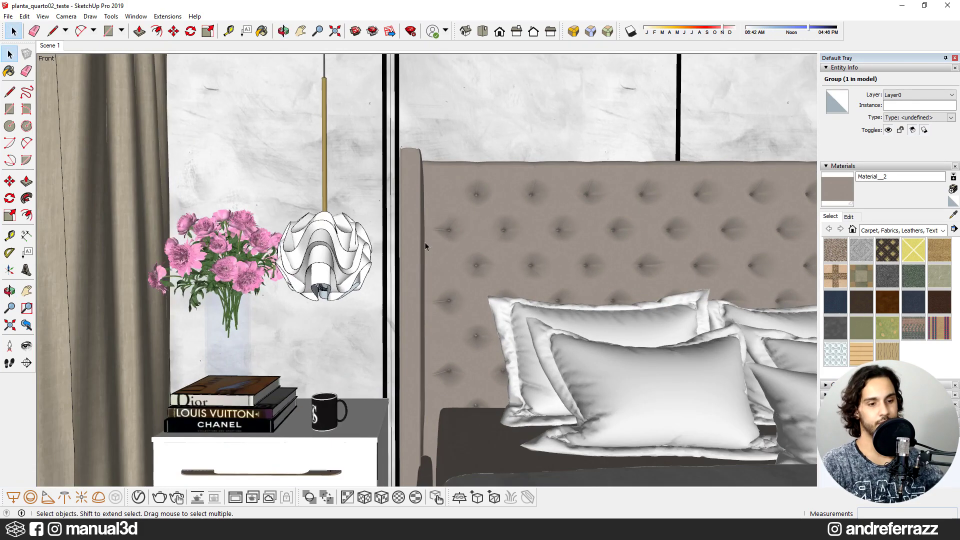
{"action": "left_click", "coordinate": [356, 31]}
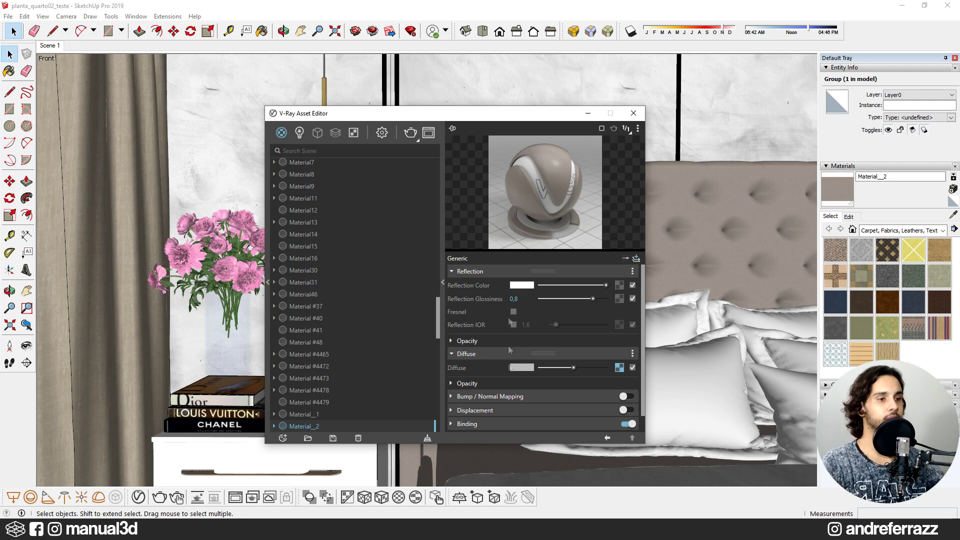
{"action": "left_click_drag", "start_coordinate": [501, 119], "coordinate": [273, 65]}
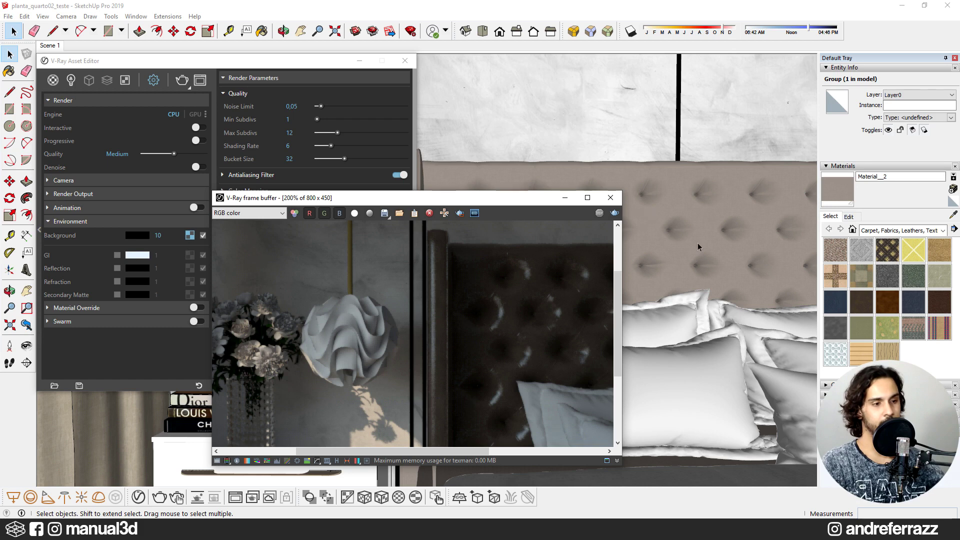
{"action": "left_click", "coordinate": [352, 220]}
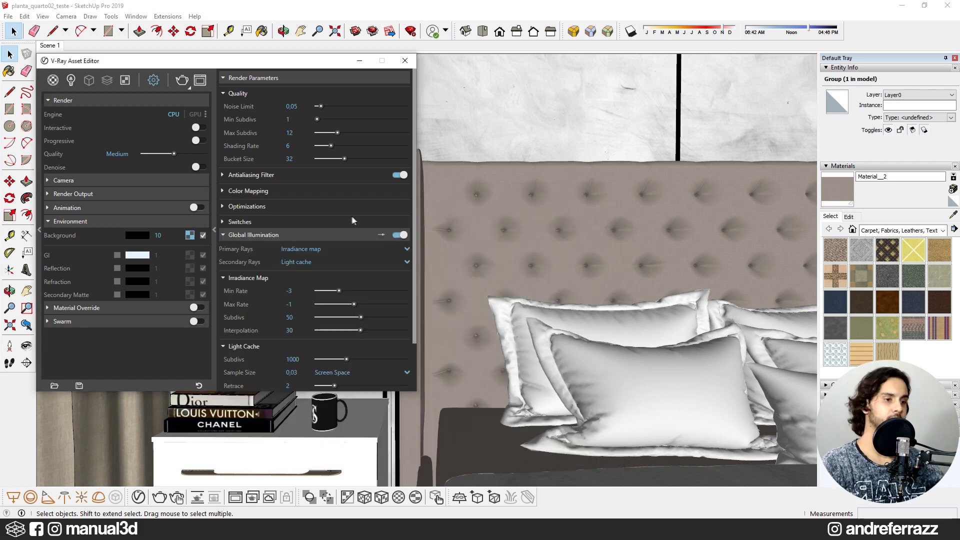
{"action": "left_click", "coordinate": [52, 80]}
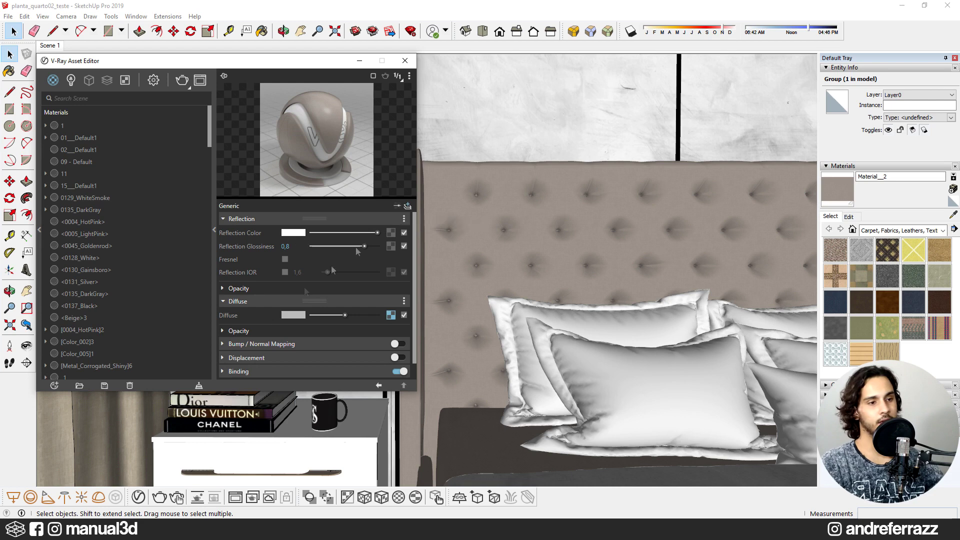
- Show the advanced settings of Material__2, expand the diffuse Advanced Options and turn off Linear Workflow
{"action": "left_click", "coordinate": [396, 207]}
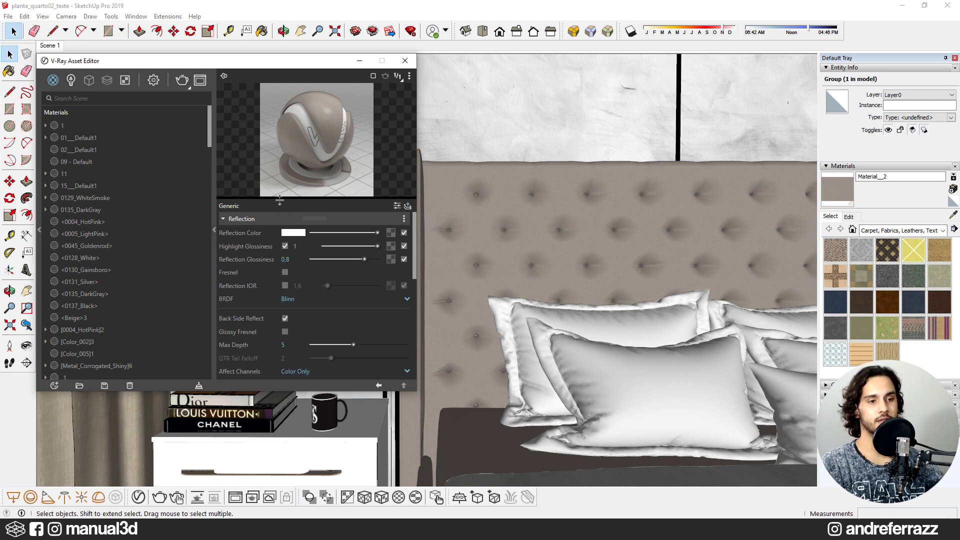
{"action": "left_click", "coordinate": [397, 206]}
{"action": "left_click", "coordinate": [255, 219]}
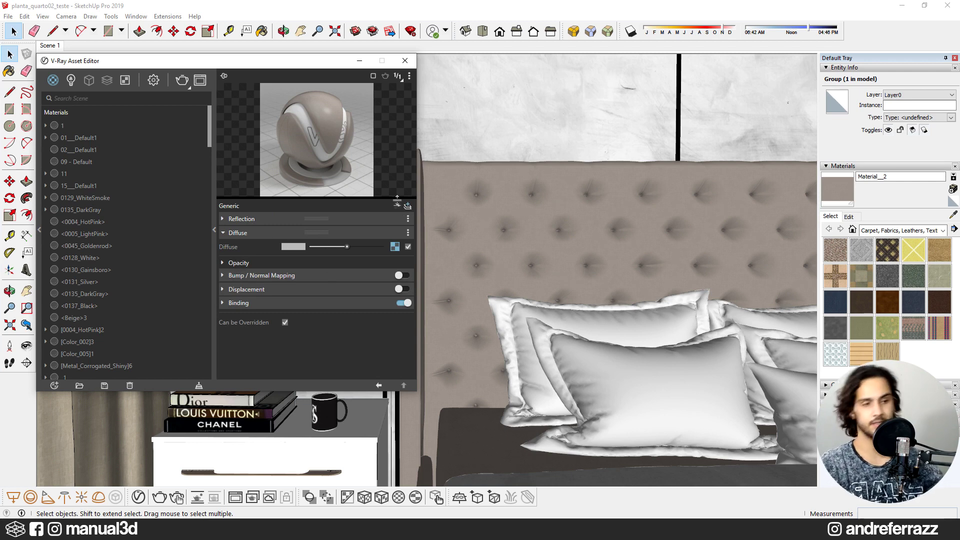
{"action": "left_click", "coordinate": [397, 206]}
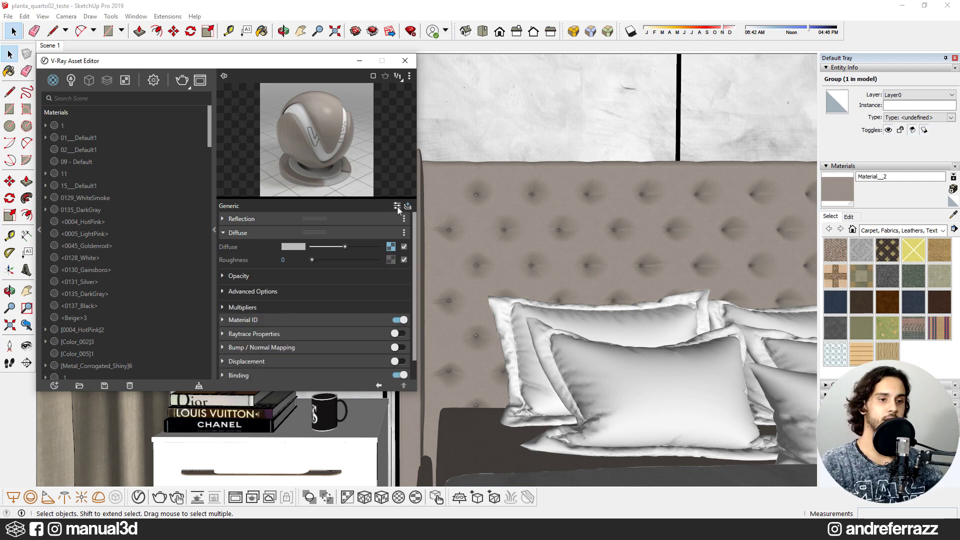
{"action": "left_click", "coordinate": [253, 290]}
{"action": "left_click", "coordinate": [252, 233]}
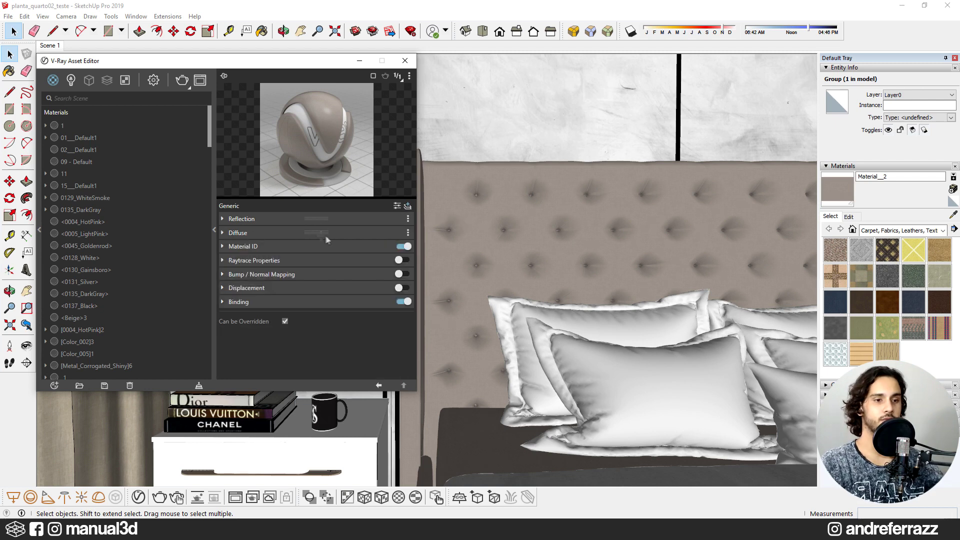
{"action": "left_click", "coordinate": [266, 233]}
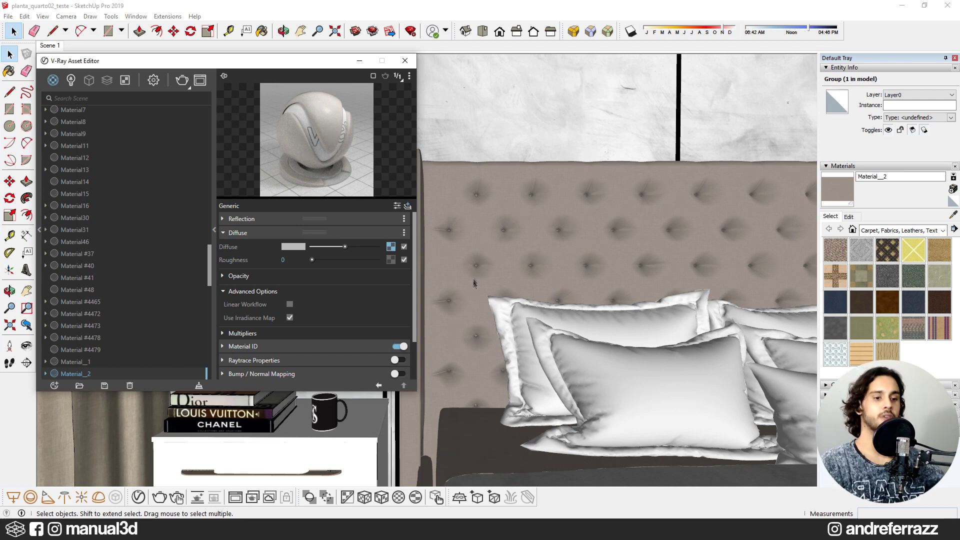
- Render the close-up to check the headboard material, closing the frame buffer and Asset Editor when done
{"action": "left_click", "coordinate": [159, 497]}
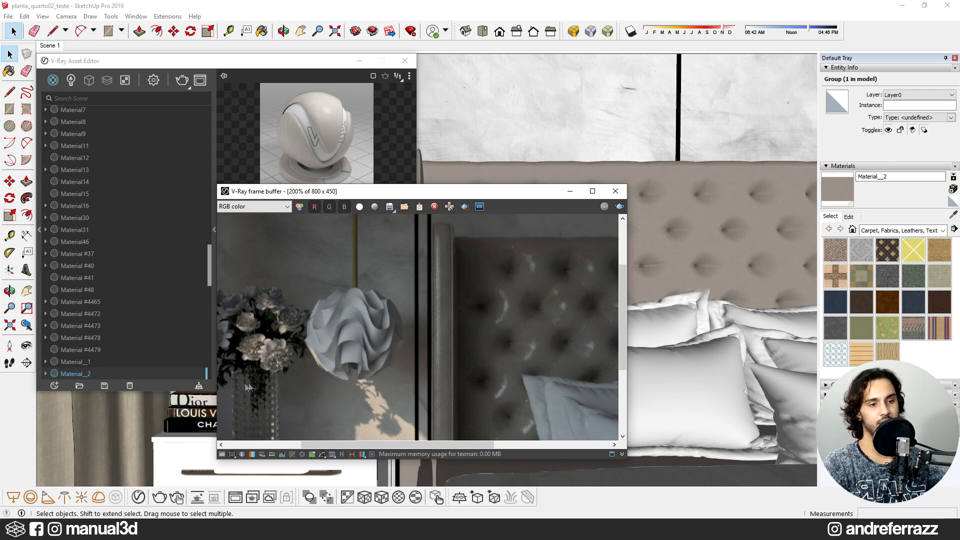
{"action": "left_click", "coordinate": [615, 190]}
{"action": "left_click", "coordinate": [405, 60]}
- Wipe all V-Ray data from the project and purge the unused SketchUp materials and component definitions
{"action": "key", "text": "f"}
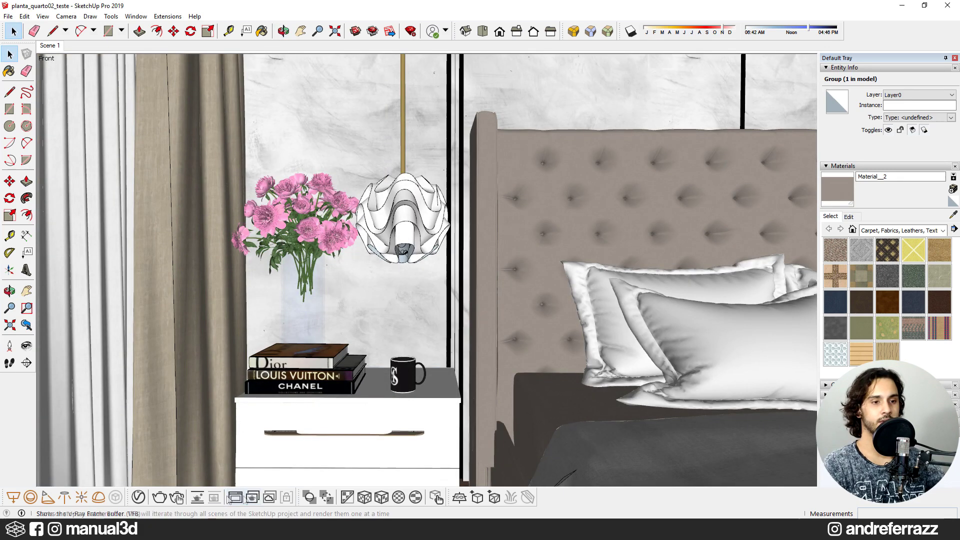
{"action": "scroll", "coordinate": [261, 250], "scroll_direction": "down", "scroll_amount": 2}
{"action": "scroll", "coordinate": [293, 251], "scroll_direction": "down", "scroll_amount": 3}
{"action": "middle_click_drag", "start_coordinate": [293, 251], "coordinate": [425, 300]}
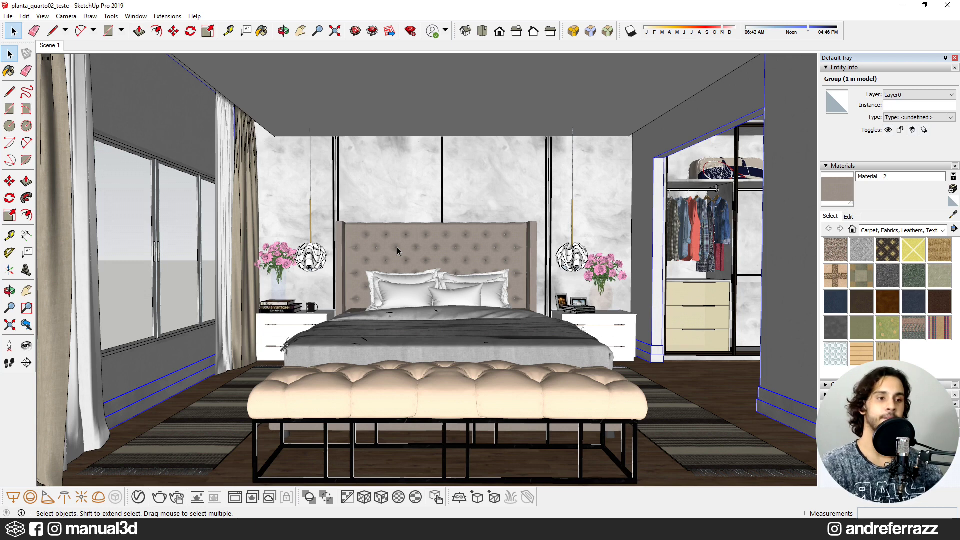
{"action": "left_click", "coordinate": [167, 17]}
{"action": "mouse_move", "coordinate": [170, 29]}
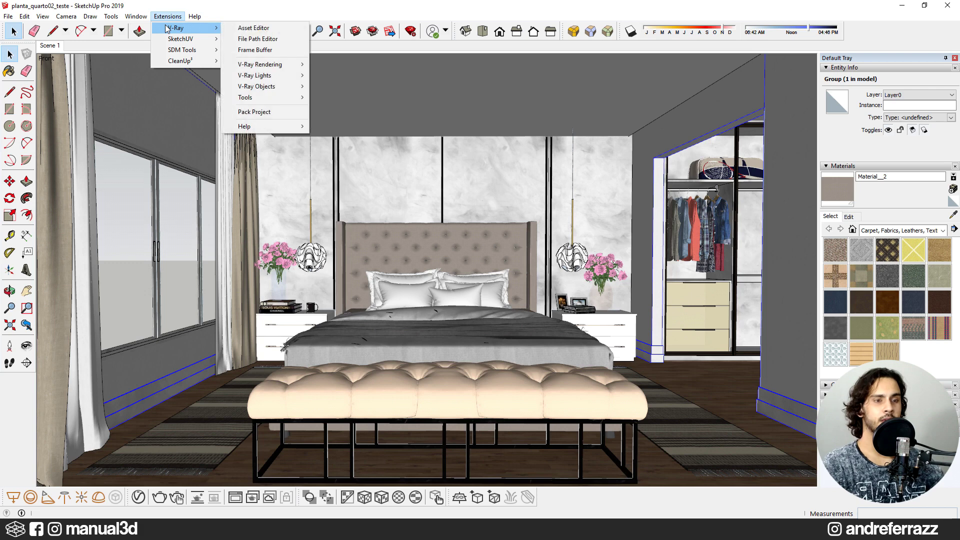
{"action": "mouse_move", "coordinate": [285, 98]}
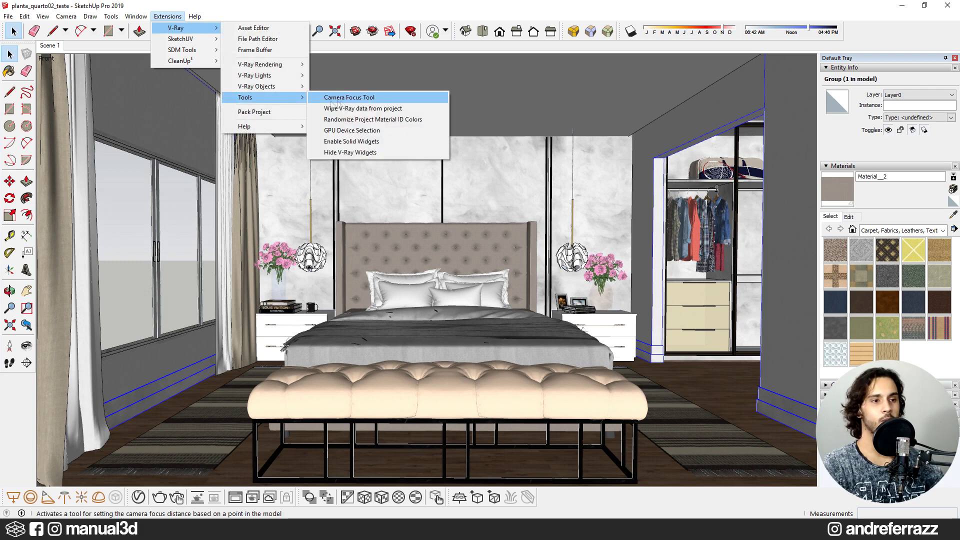
{"action": "left_click", "coordinate": [375, 109]}
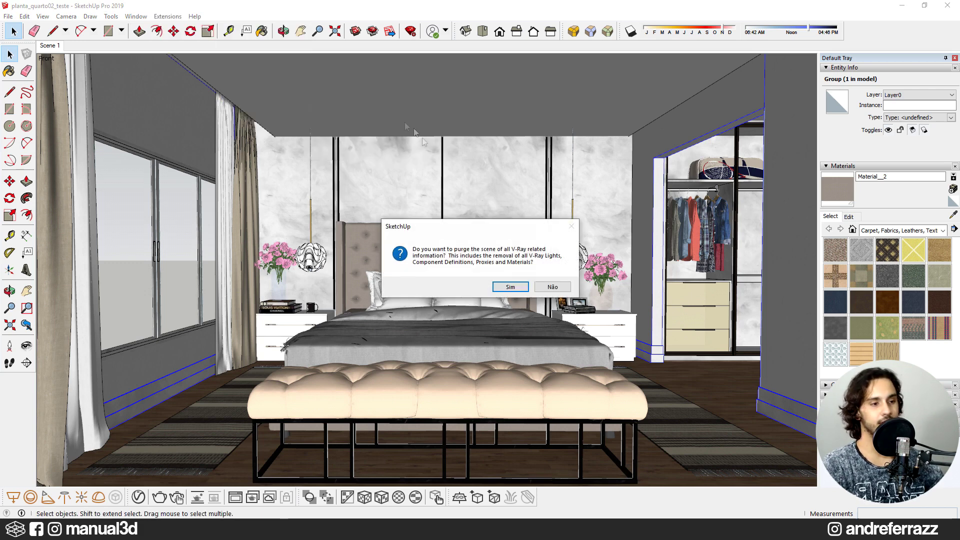
{"action": "left_click", "coordinate": [520, 290]}
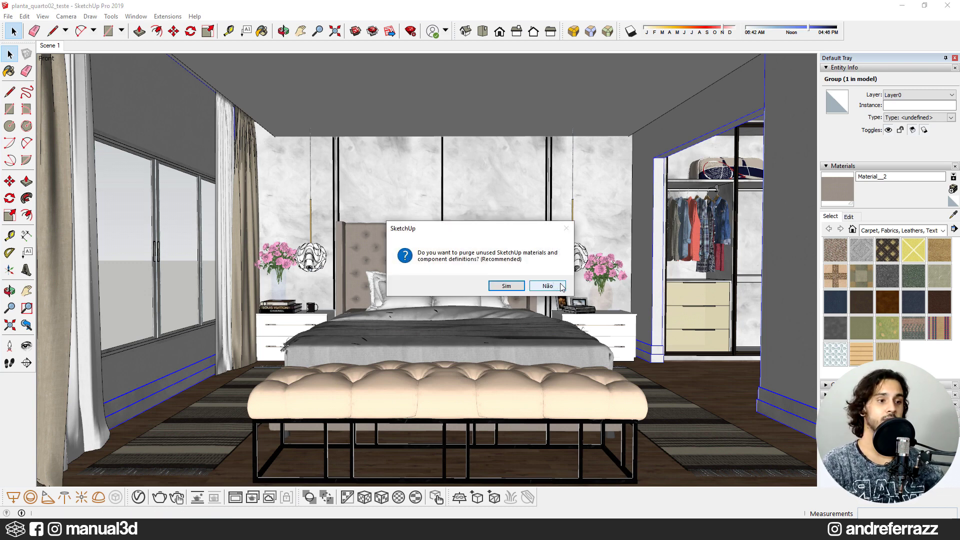
{"action": "left_click", "coordinate": [512, 287]}
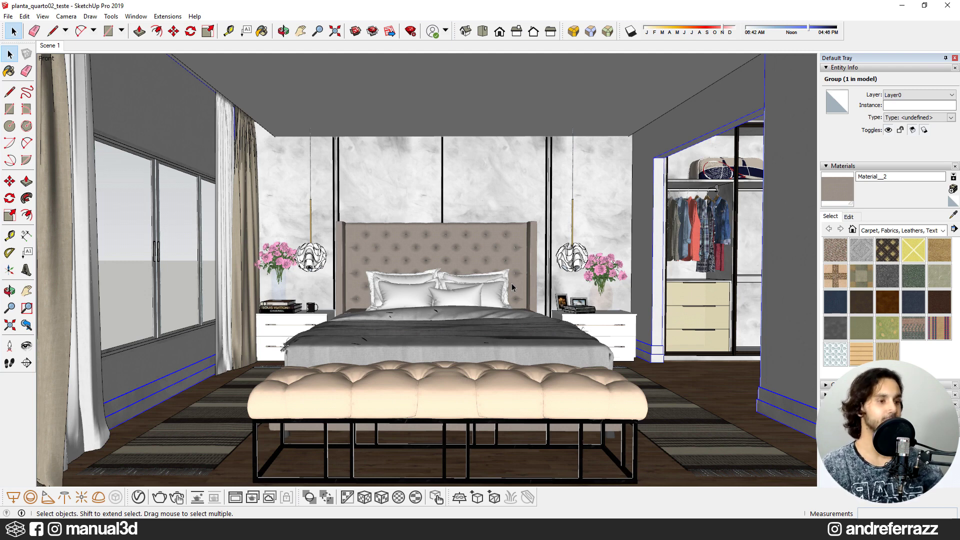
- Turn off progressive rendering in the V-Ray settings and set the global illumination primary rays to Irradiance map
{"action": "key", "text": "b"}
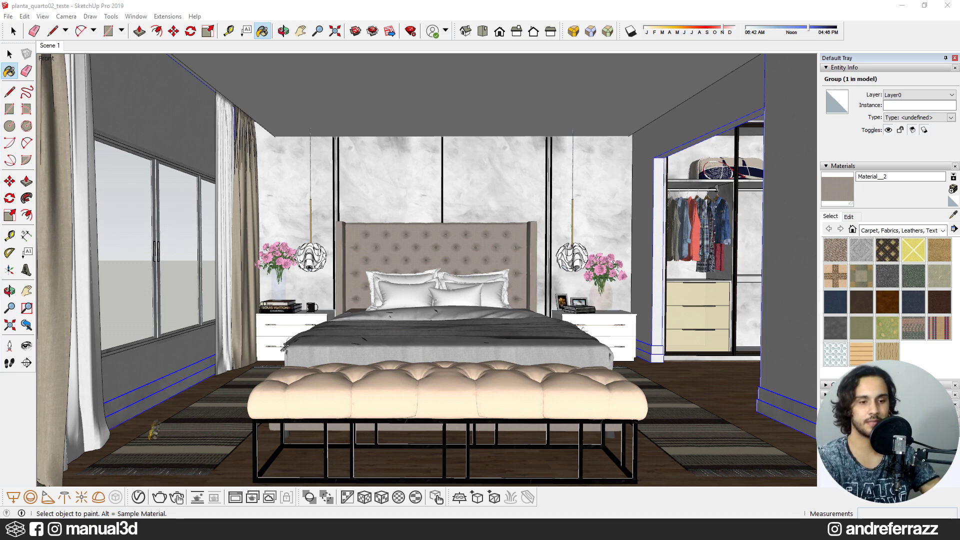
{"action": "left_click", "coordinate": [138, 498]}
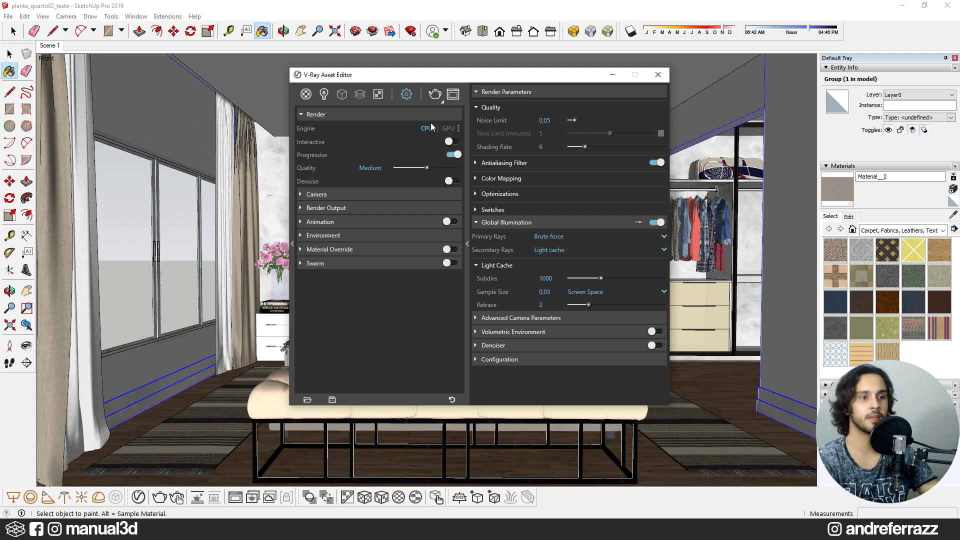
{"action": "left_click", "coordinate": [452, 155]}
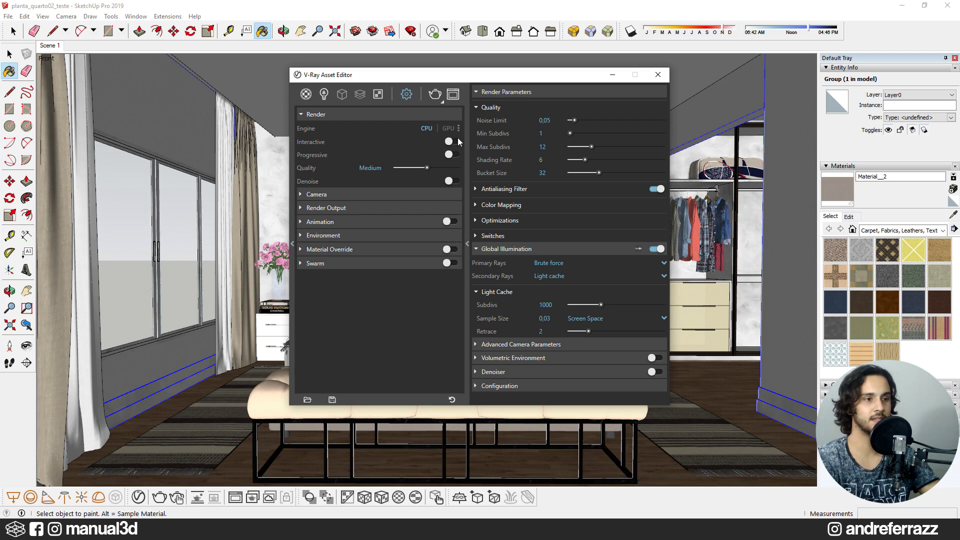
{"action": "left_click", "coordinate": [514, 248]}
{"action": "left_click", "coordinate": [514, 249]}
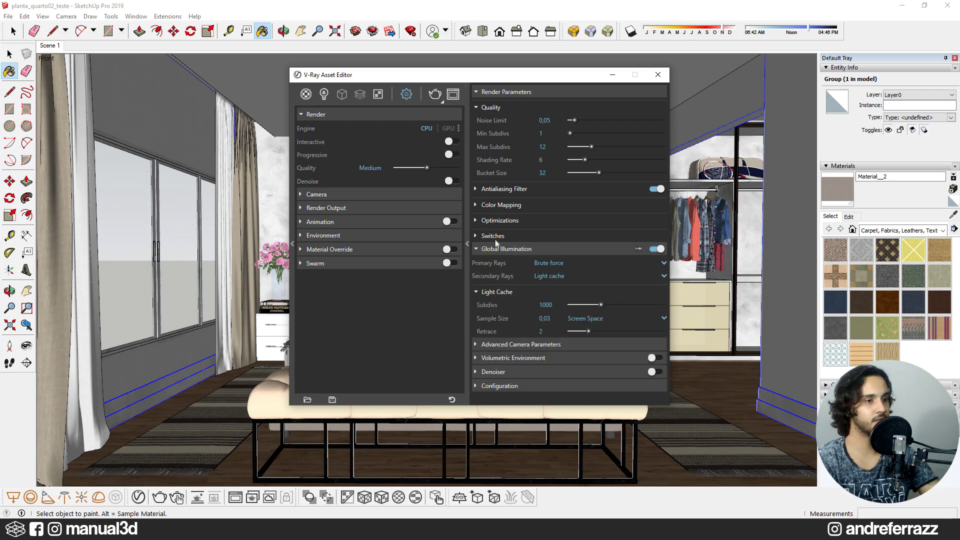
{"action": "left_click", "coordinate": [556, 261]}
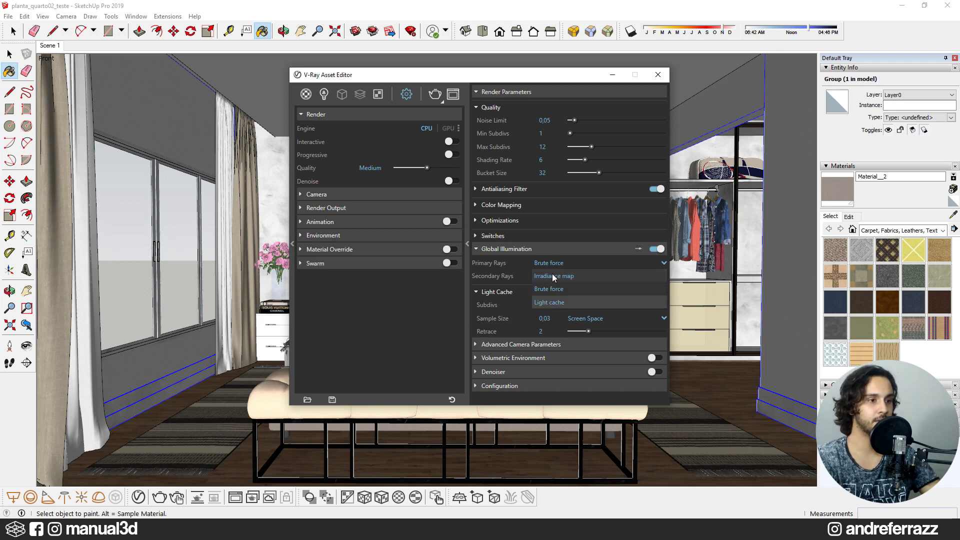
{"action": "left_click", "coordinate": [552, 274]}
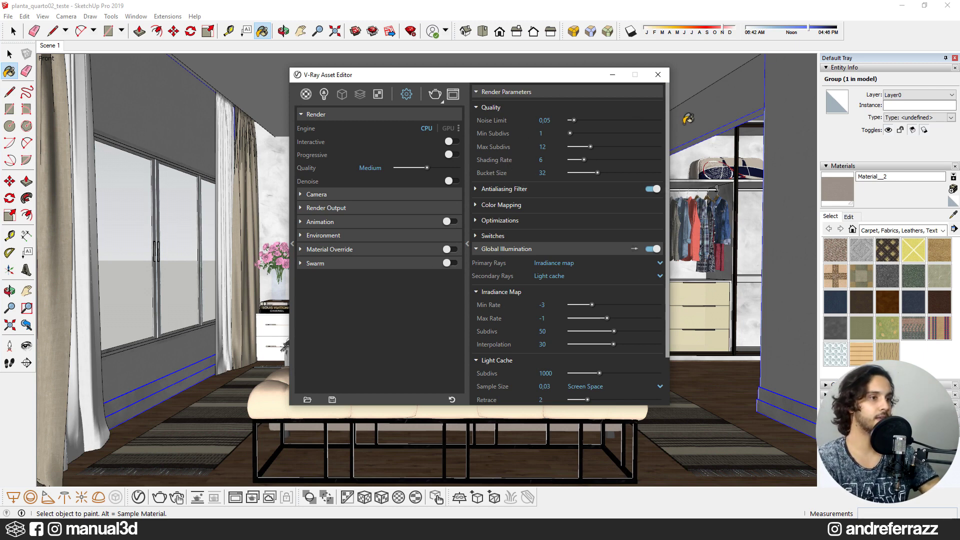
- Close the Asset Editor, run a test render of the bedroom and stop it
{"action": "left_click", "coordinate": [658, 75]}
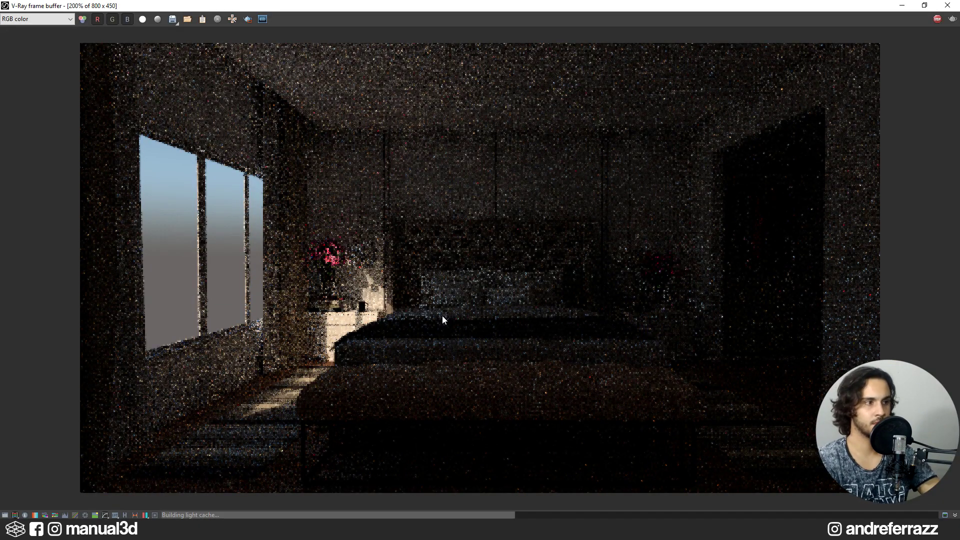
{"action": "left_click", "coordinate": [937, 21]}
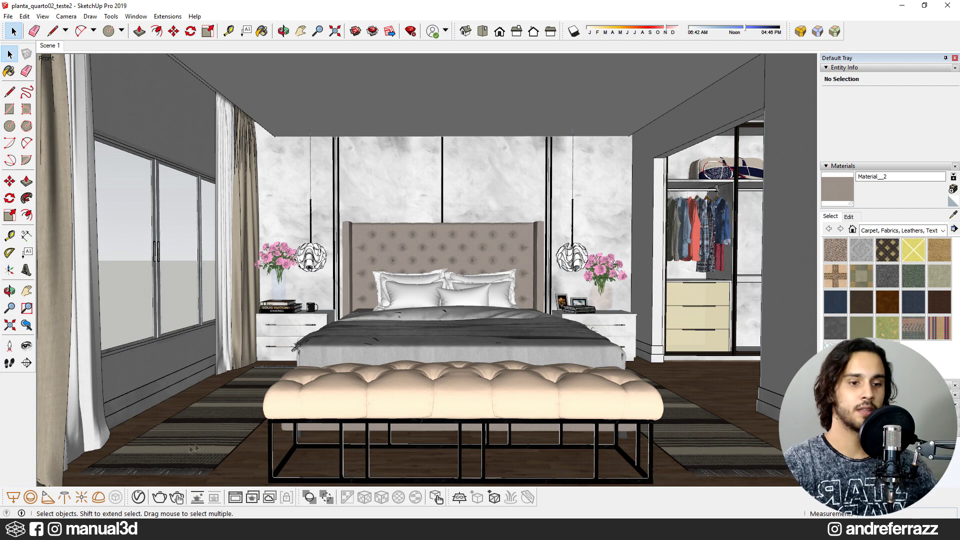
- View the V-Ray Asset Editor and the frame buffer for planta_quarto02_teste2, and close both
{"action": "left_click", "coordinate": [158, 499]}
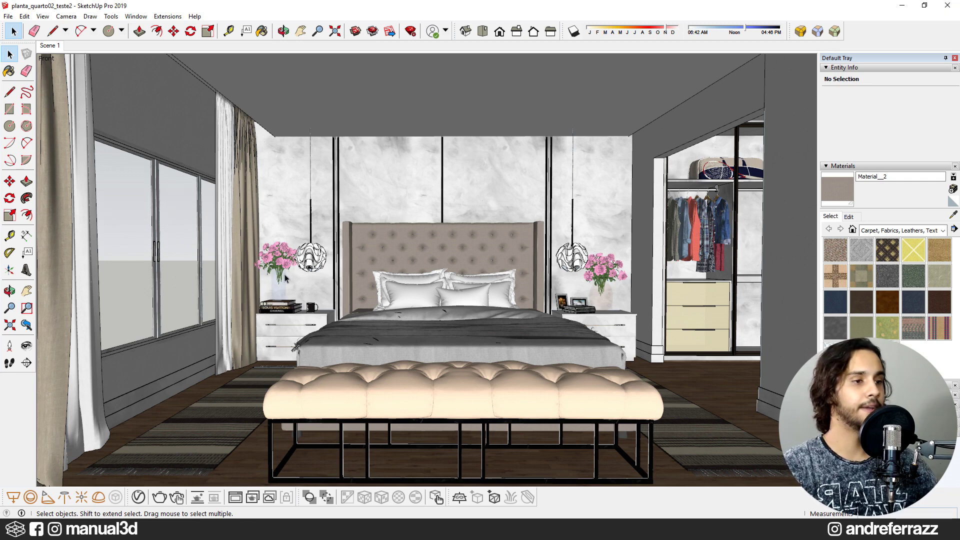
{"action": "left_click", "coordinate": [138, 496]}
{"action": "left_click", "coordinate": [713, 96]}
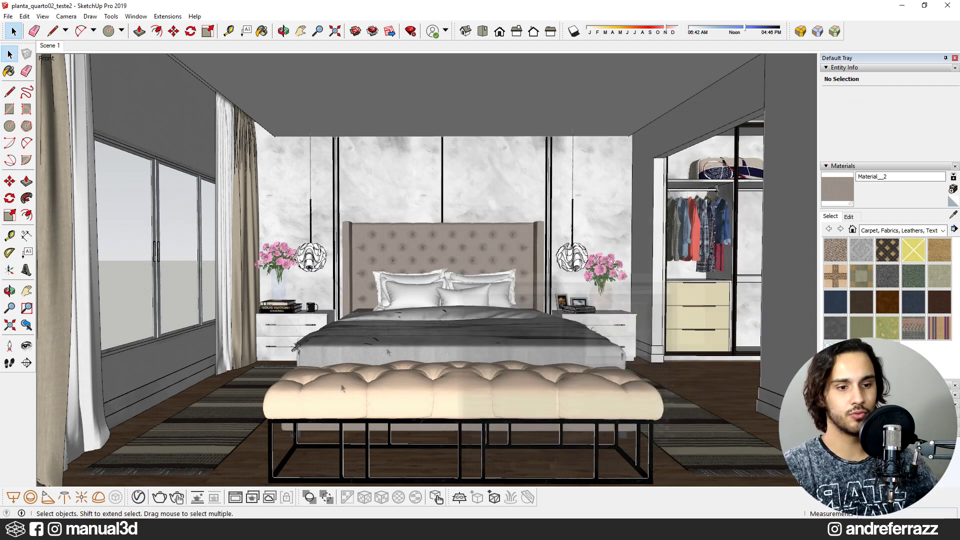
{"action": "left_click", "coordinate": [235, 497]}
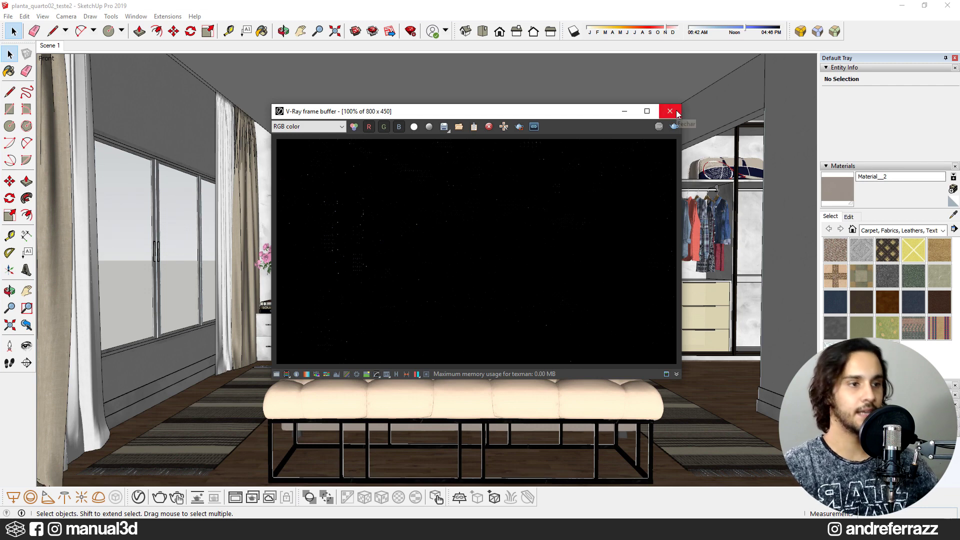
{"action": "left_click", "coordinate": [670, 111]}
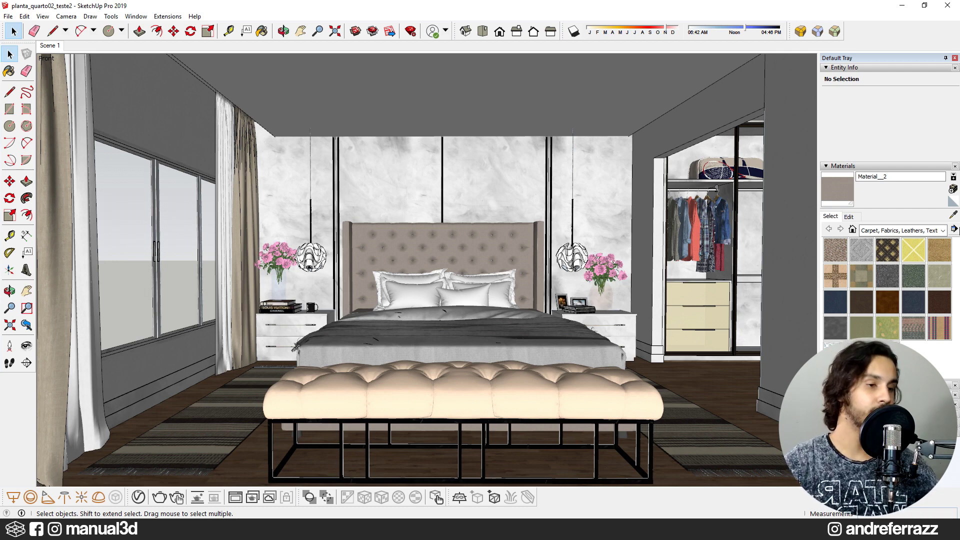
- Sample the wood floor's material with the Paint Bucket
{"action": "key", "text": "b"}
{"action": "left_click", "coordinate": [733, 369], "text": "alt"}
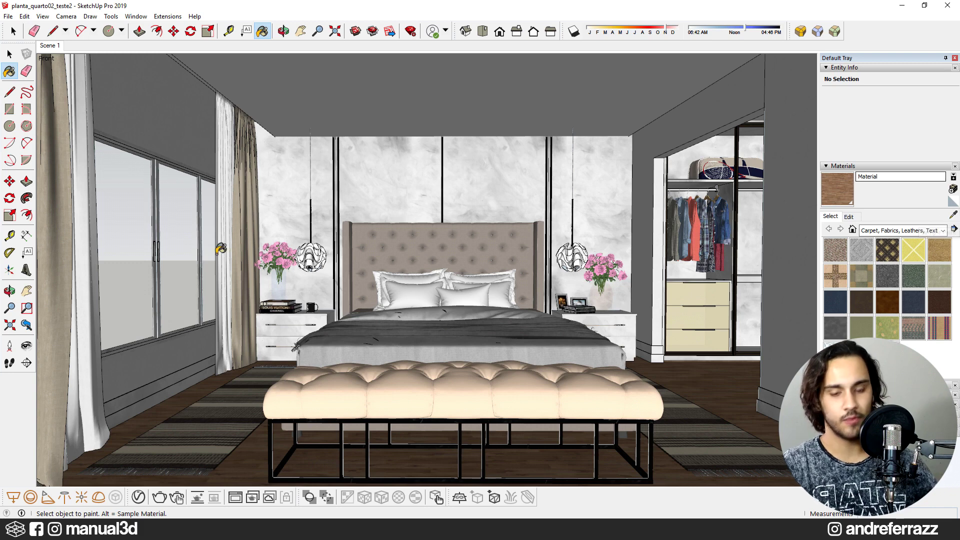
{"action": "key", "text": "b"}
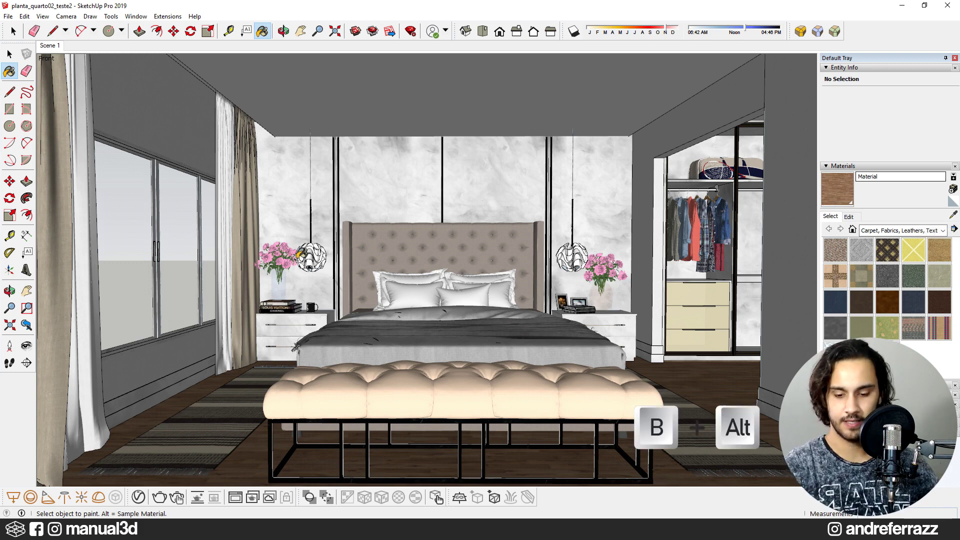
- Sample the window glass material, open it in the V-Ray Asset Editor and enlarge its preview
{"action": "key", "text": "alt"}
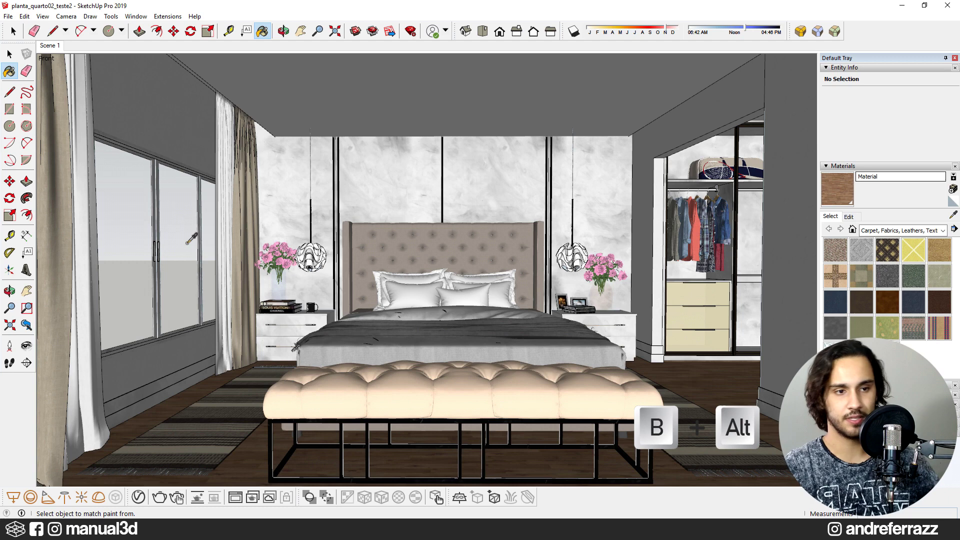
{"action": "left_click", "coordinate": [186, 224], "text": "alt"}
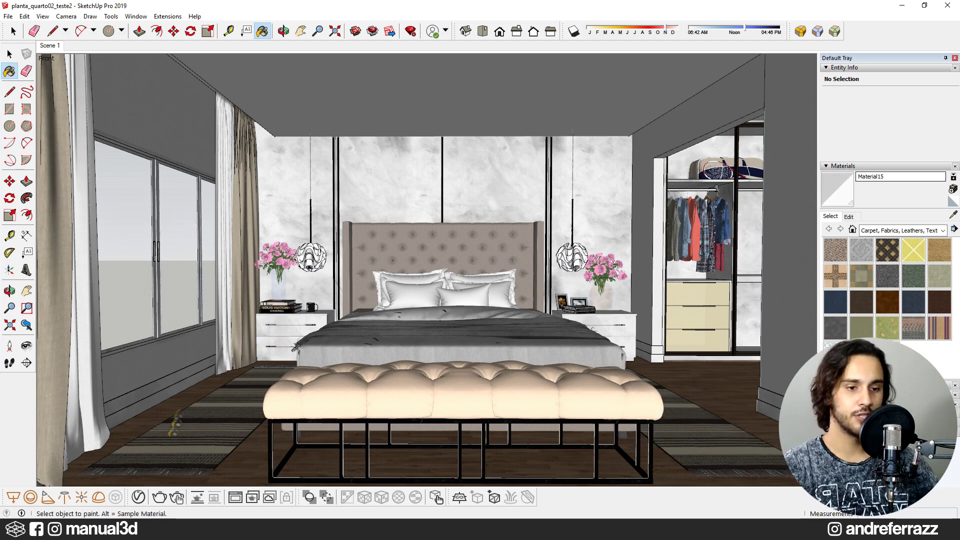
{"action": "left_click", "coordinate": [140, 498]}
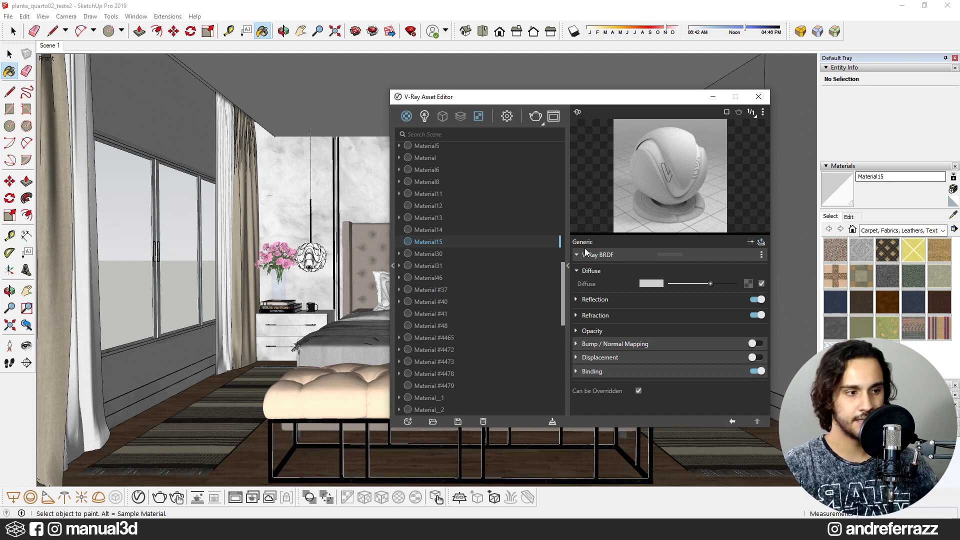
{"action": "left_click_drag", "start_coordinate": [597, 234], "coordinate": [596, 277]}
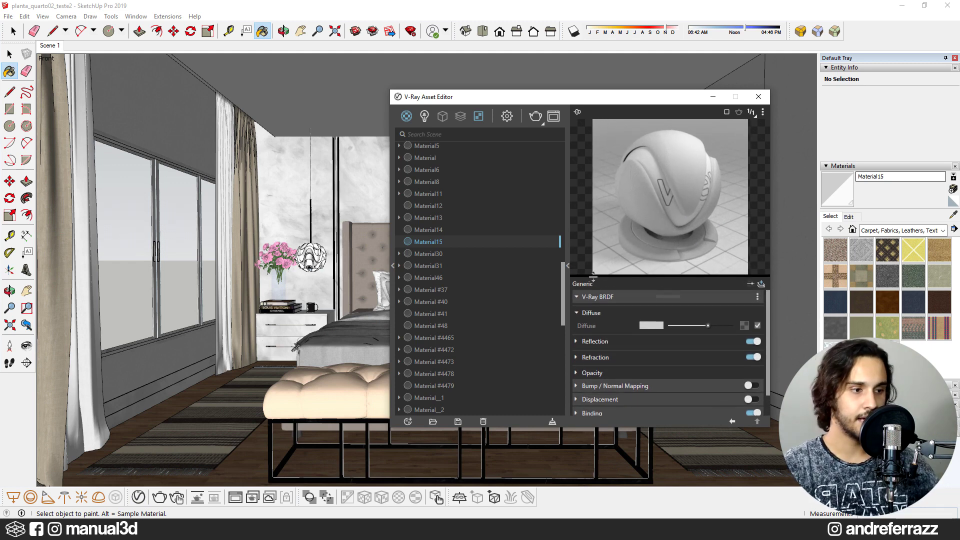
- Set both the reflection color and the refraction color of the window glass material to full white
{"action": "left_click", "coordinate": [600, 341]}
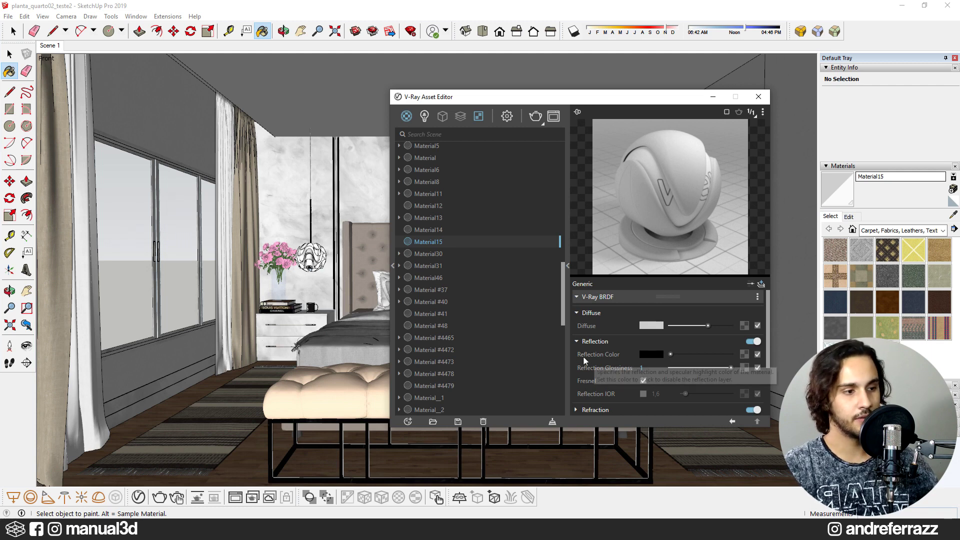
{"action": "left_click_drag", "start_coordinate": [672, 353], "coordinate": [736, 350]}
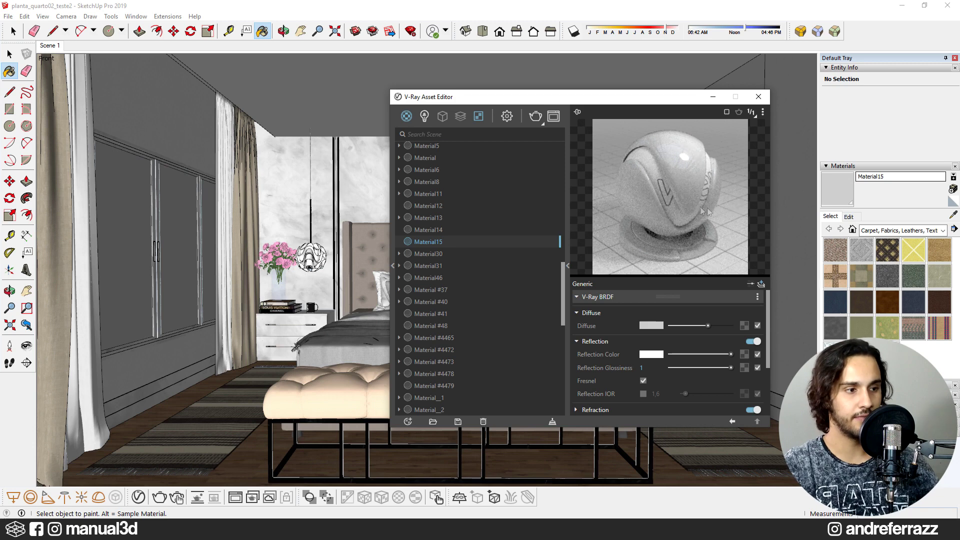
{"action": "scroll", "coordinate": [607, 360], "scroll_direction": "down", "scroll_amount": 3}
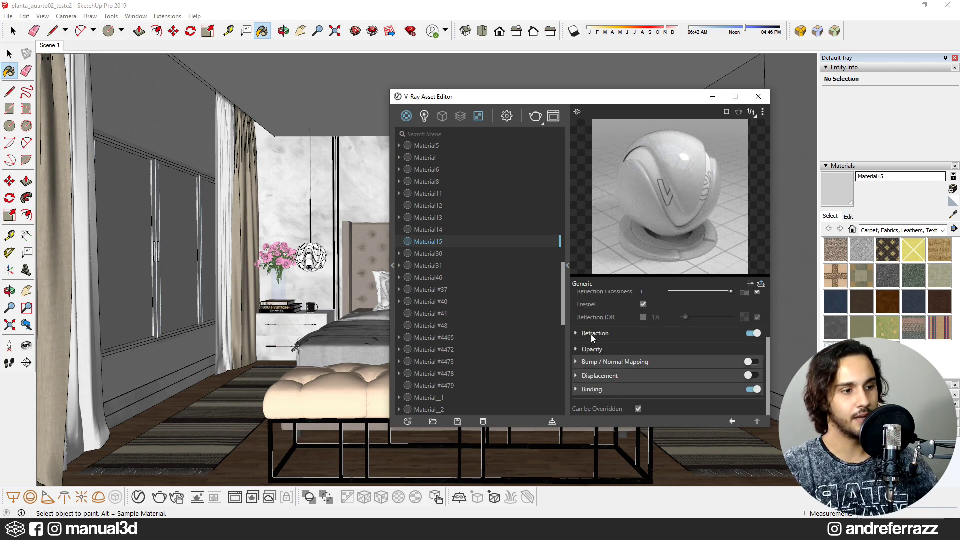
{"action": "left_click", "coordinate": [591, 334]}
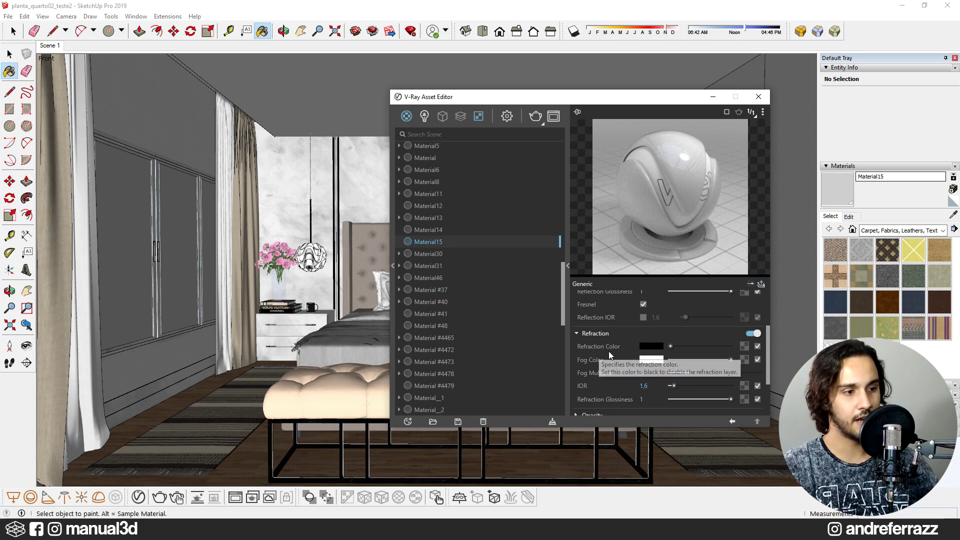
{"action": "left_click_drag", "start_coordinate": [670, 346], "coordinate": [751, 343]}
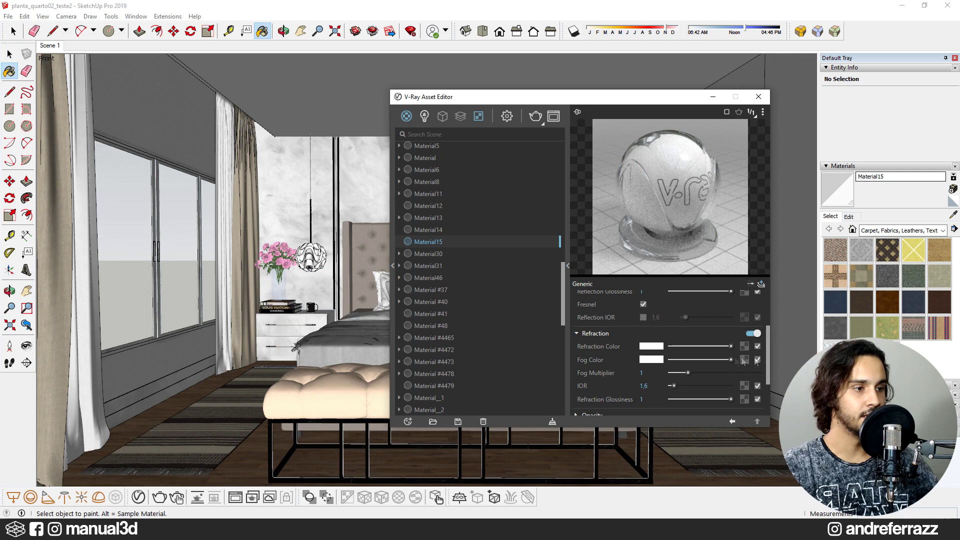
{"action": "scroll", "coordinate": [691, 344], "scroll_direction": "up", "scroll_amount": 2}
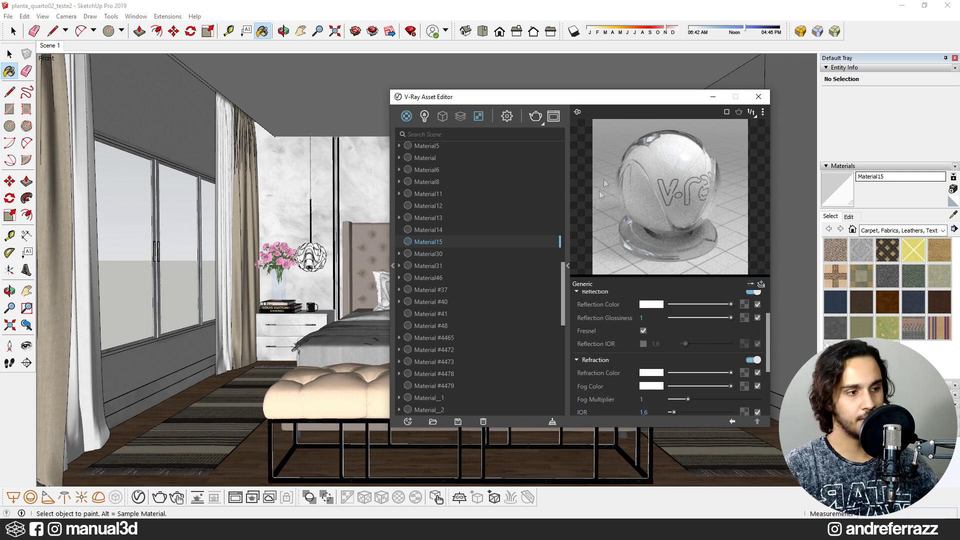
- Close the Asset Editor and render the bedroom with the adjusted window glass
{"action": "left_click", "coordinate": [761, 95]}
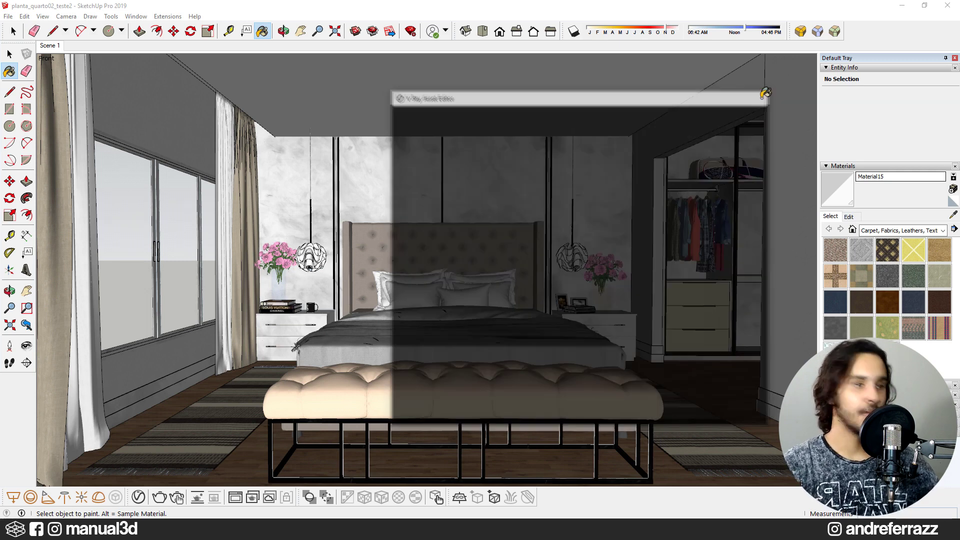
{"action": "left_click", "coordinate": [160, 497]}
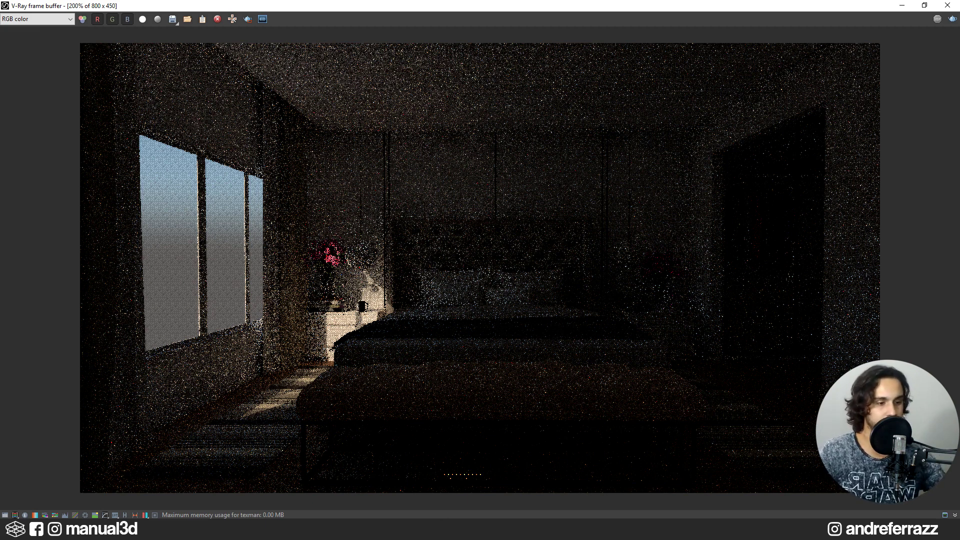
- Switch to the Photos app and compare the bedroom renders final.jpg and dont_02.jpg
{"action": "mouse_move", "coordinate": [475, 528]}
{"action": "left_click", "coordinate": [439, 490]}
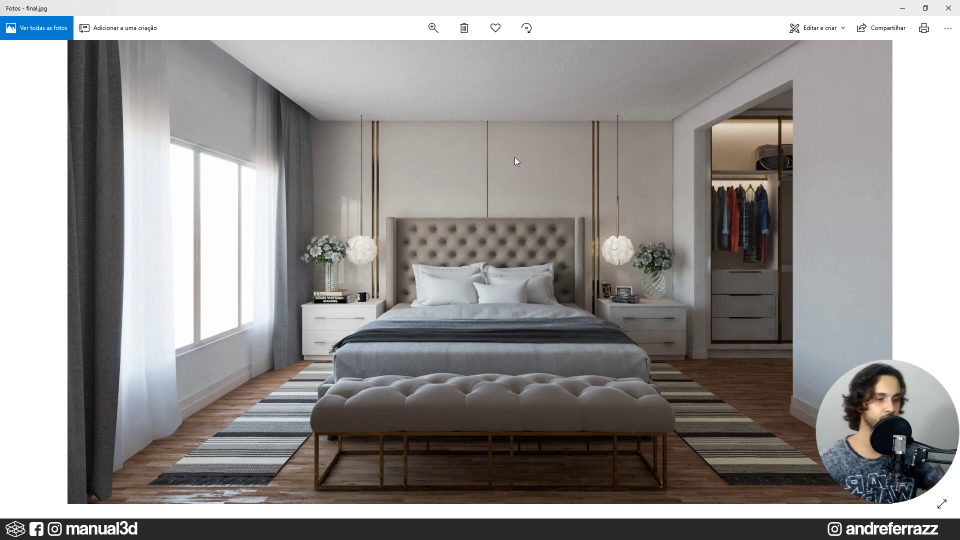
{"action": "left_click", "coordinate": [478, 529]}
{"action": "left_click", "coordinate": [431, 492]}
{"action": "key", "text": "Right"}
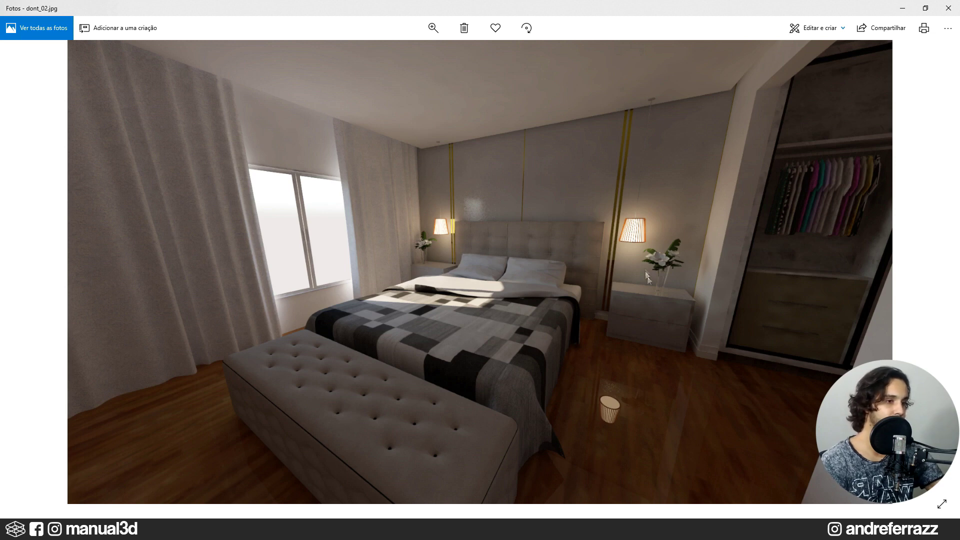
{"action": "key", "text": "Right"}
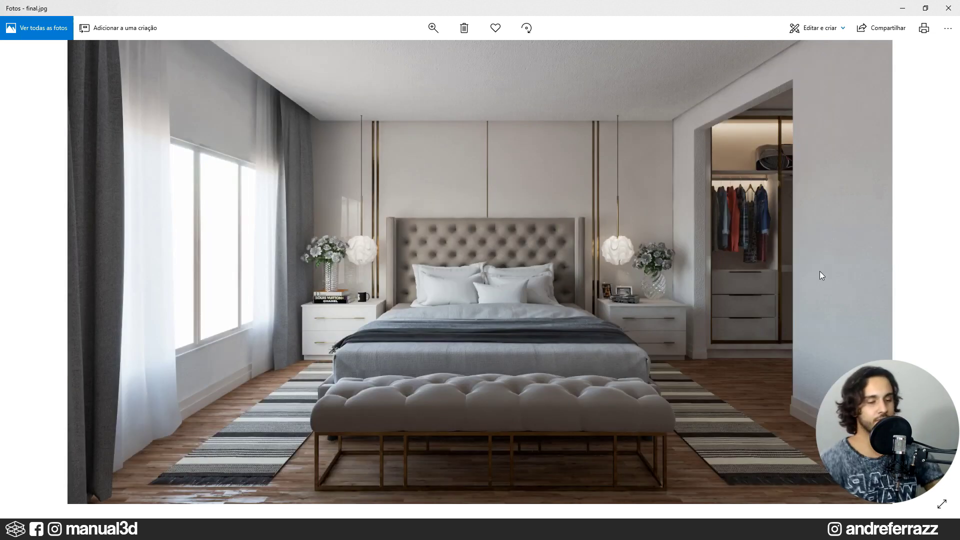